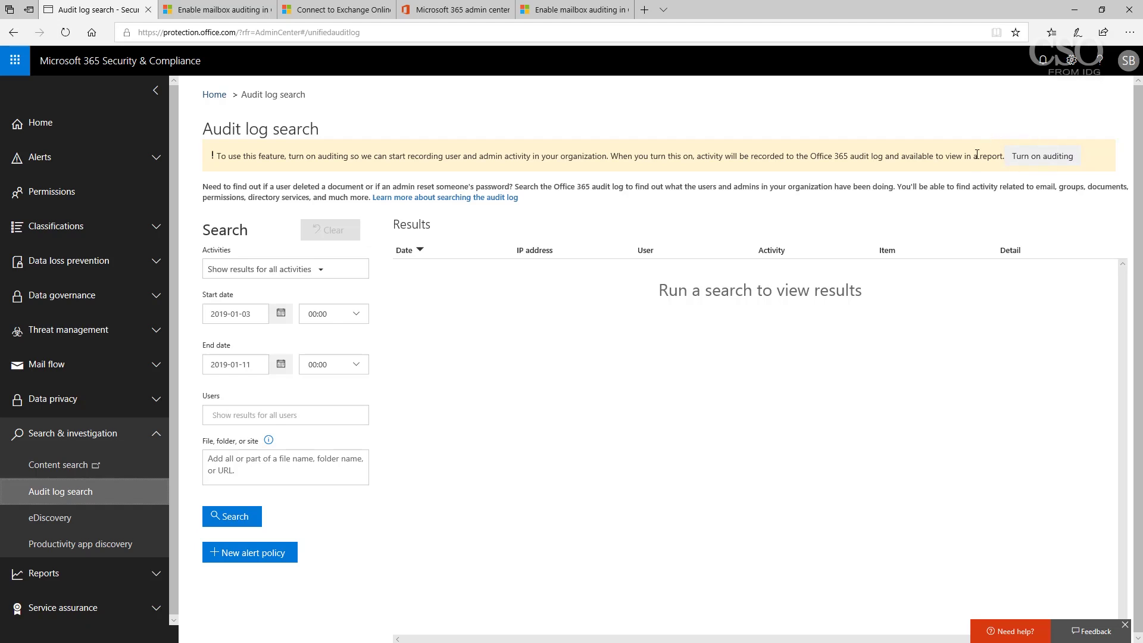
left_click(1042, 157)
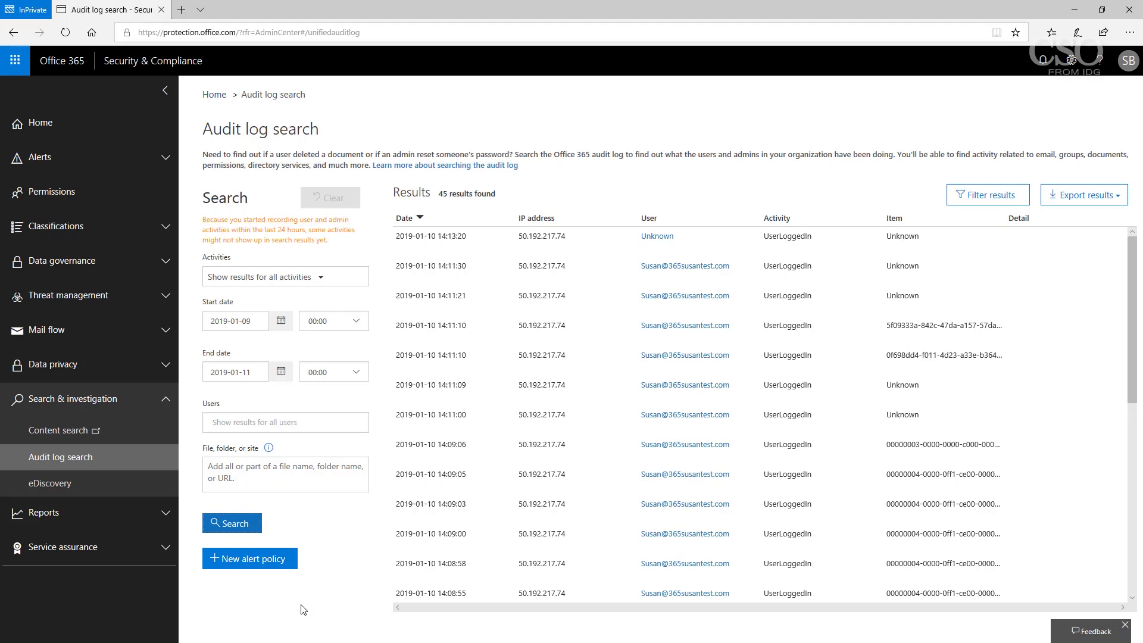
Step: Read Step 1 (connect to Exchange Online PowerShell) and Step 2 in the 'Enable mailbox auditing' article
left_click(259, 564)
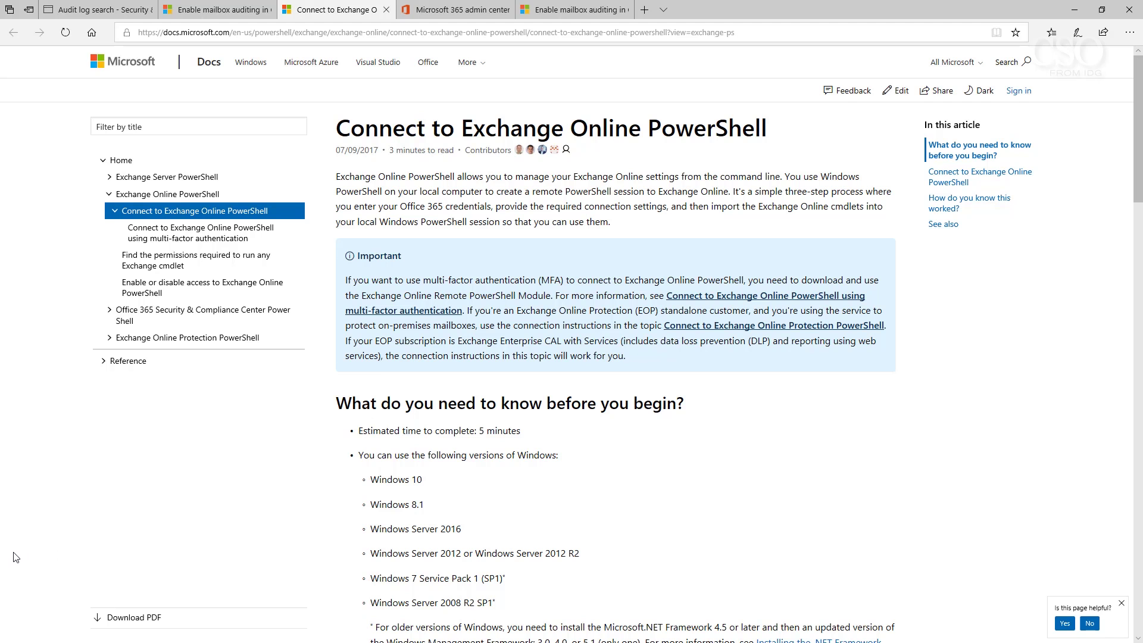
left_click(213, 11)
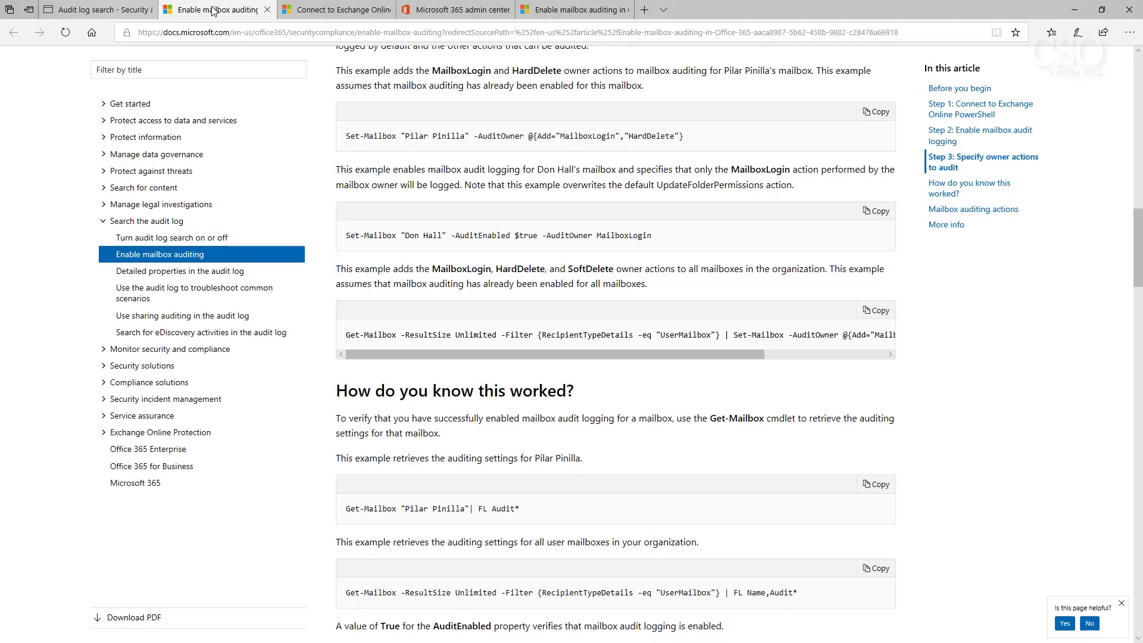
scroll(358, 198, "up", 8)
scroll(359, 197, "up", 3)
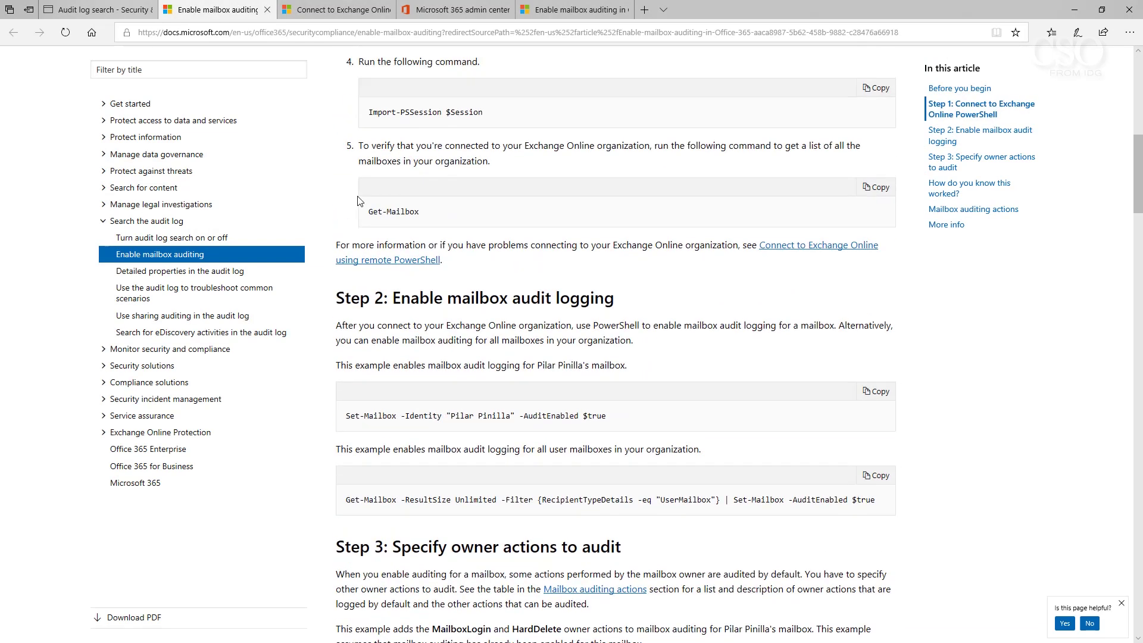
scroll(358, 197, "up", 2)
left_click(138, 634)
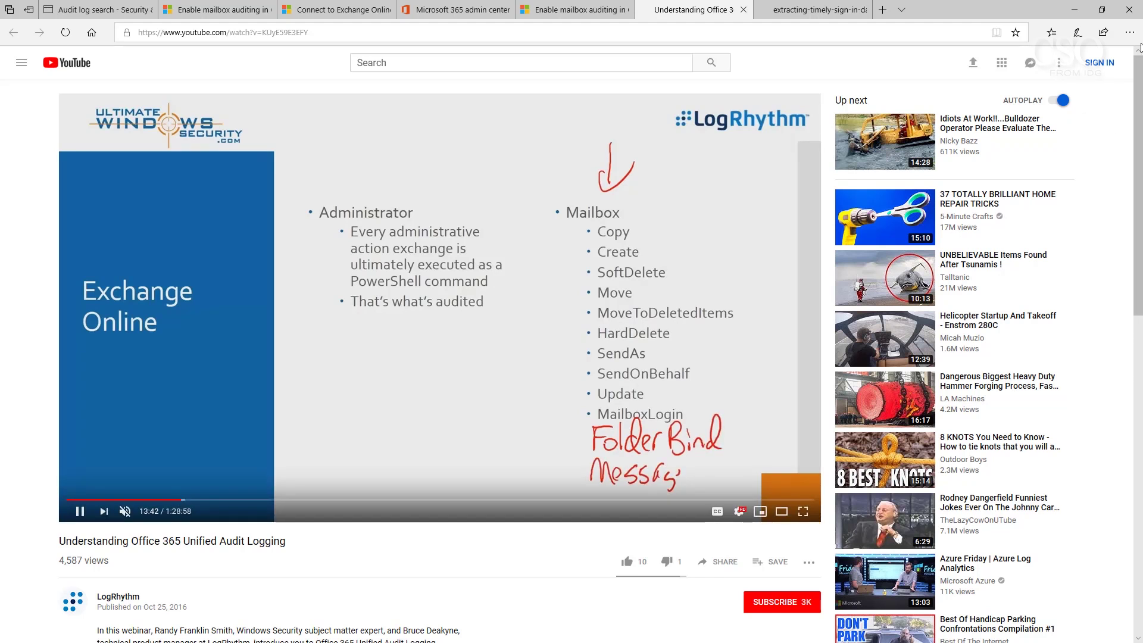
Step: Show the SANS whitepaper 'Extracting Timely Sign-in Data from Office 365 Logs' at its title page
left_click(810, 10)
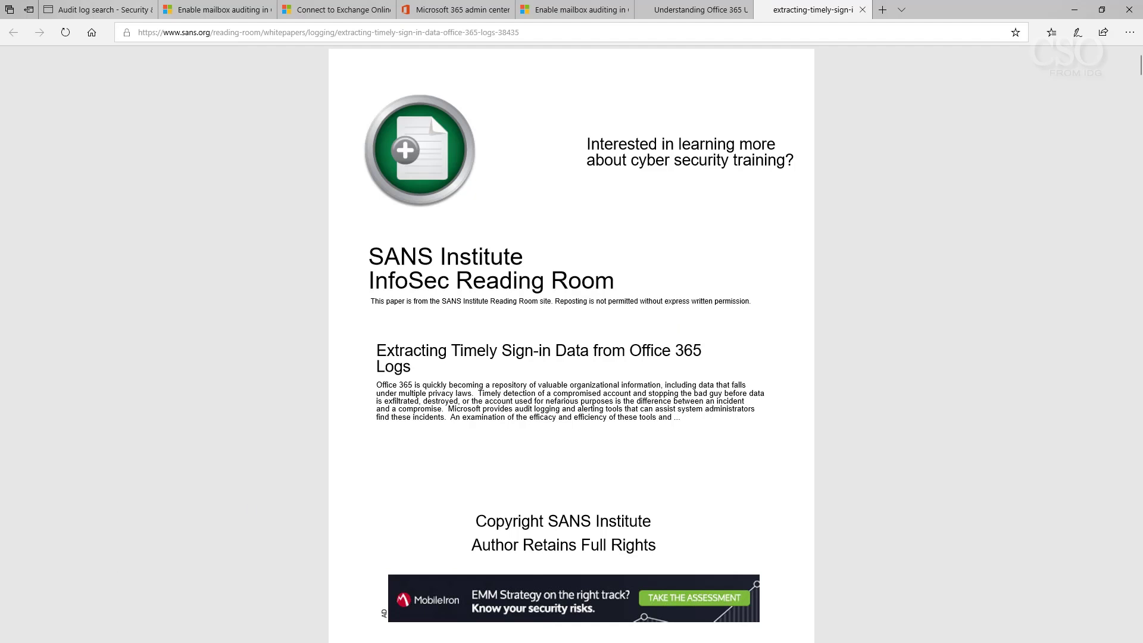
Step: Go back to the Audit log search tab, which notes the audit log is being prepared
key("ctrl+Tab")
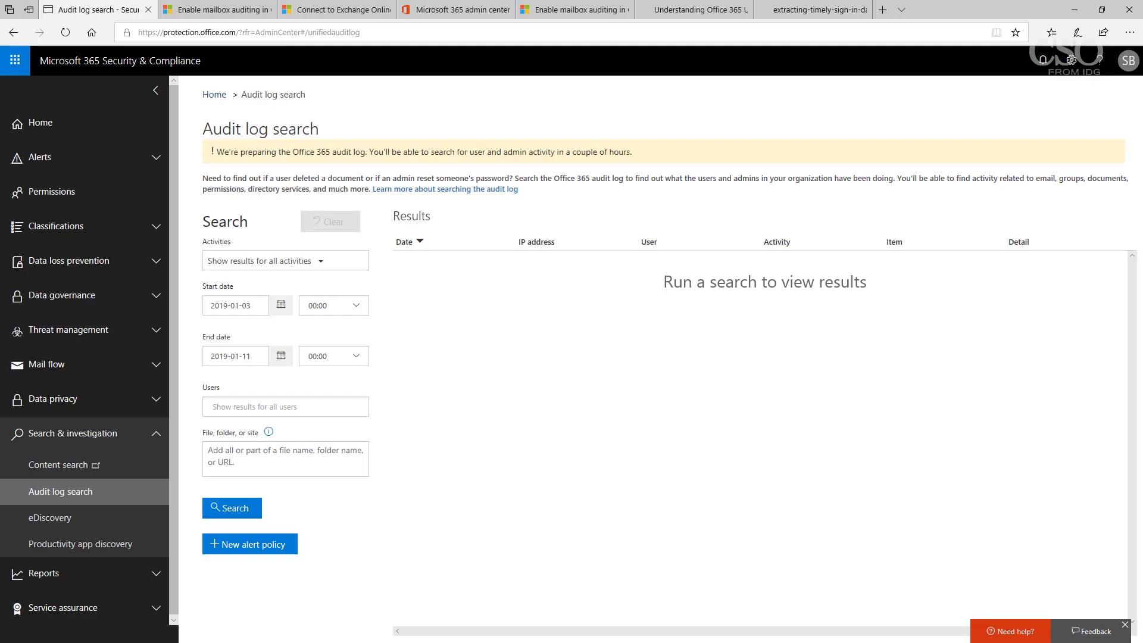